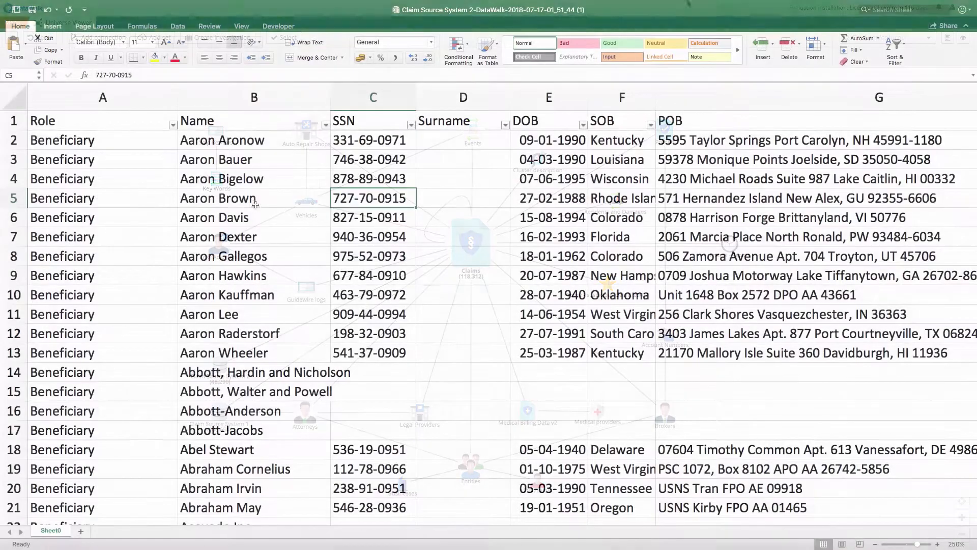
Inspect the role values available in the Role column filter of the Claim Source System 2 workbook
left_click(198, 148)
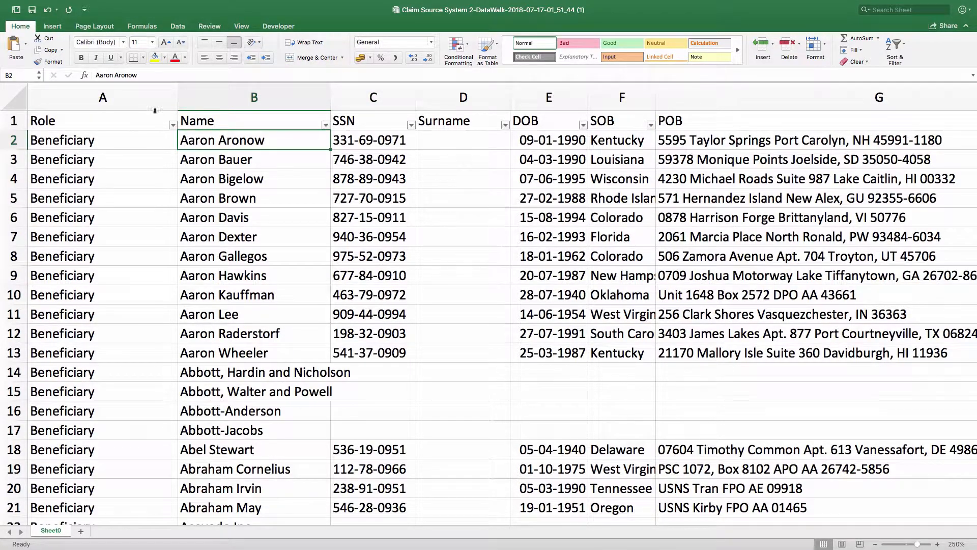
left_click(173, 125)
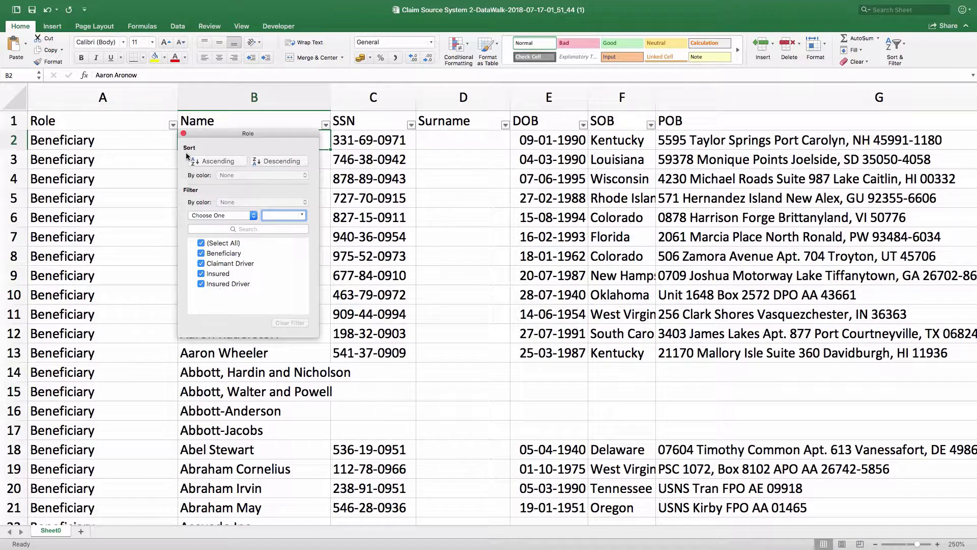
left_click(183, 133)
Switch to the Claim Source System 1 workbook and examine the highlighted Insured_SSN and Claimant_SSN columns
key("ctrl+Left")
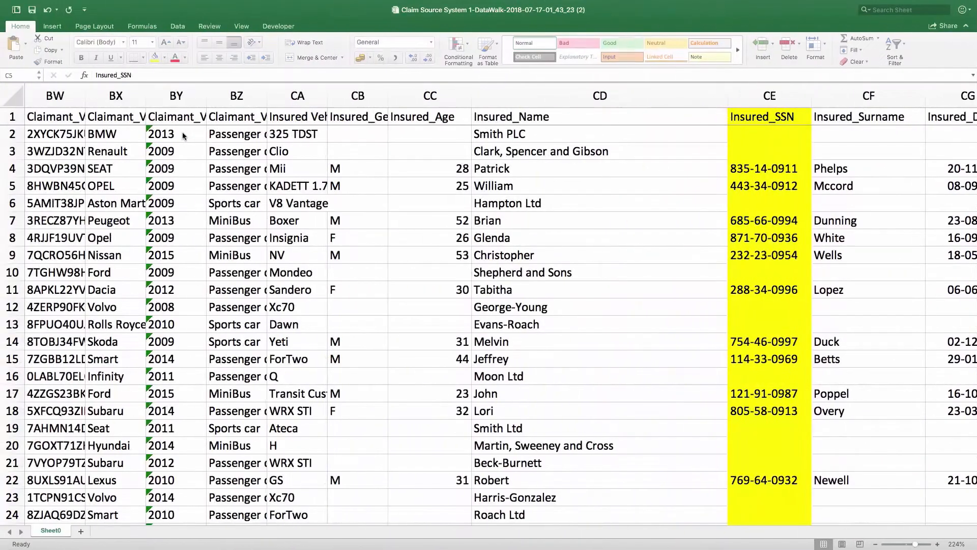
left_click(759, 90)
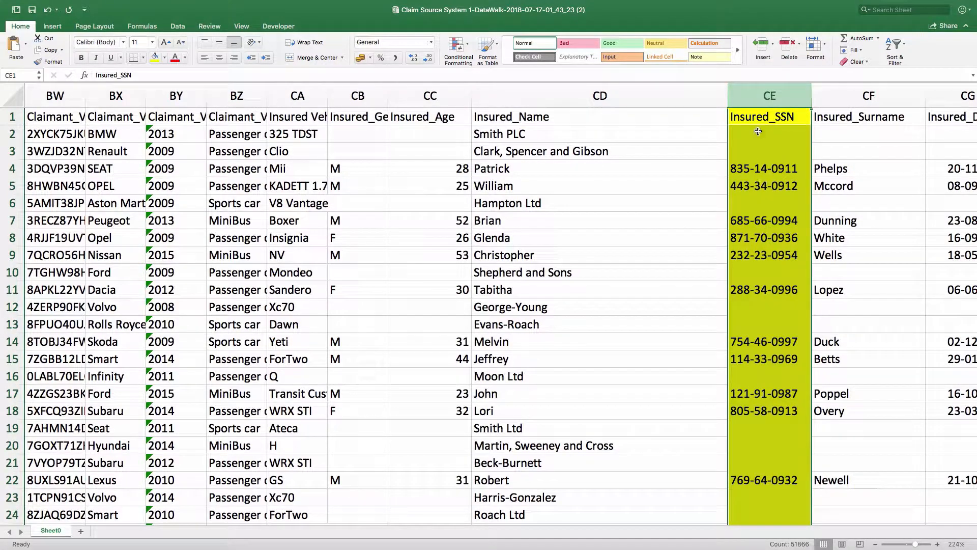
scroll(725, 175, "left", 1)
scroll(726, 174, "left", 10)
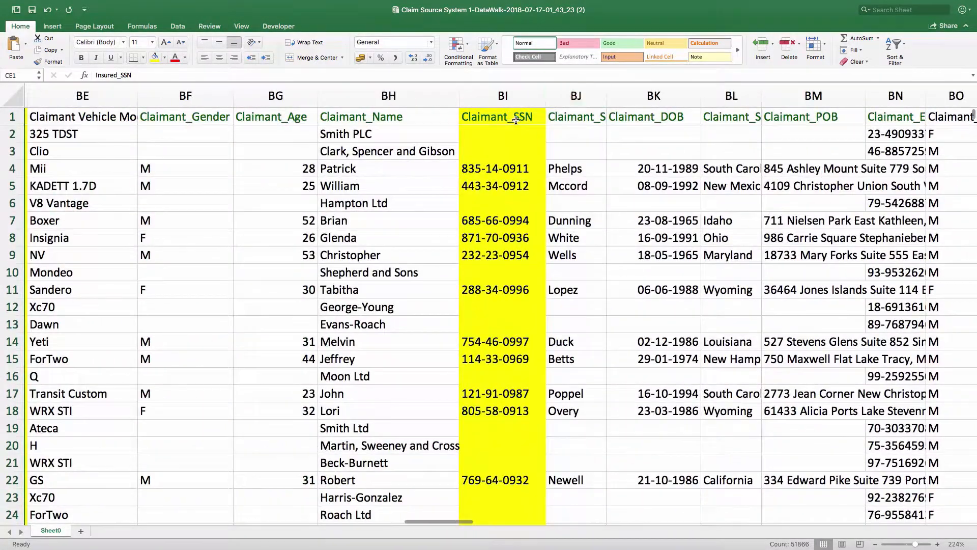
scroll(510, 155, "left", 4)
scroll(510, 155, "left", 3)
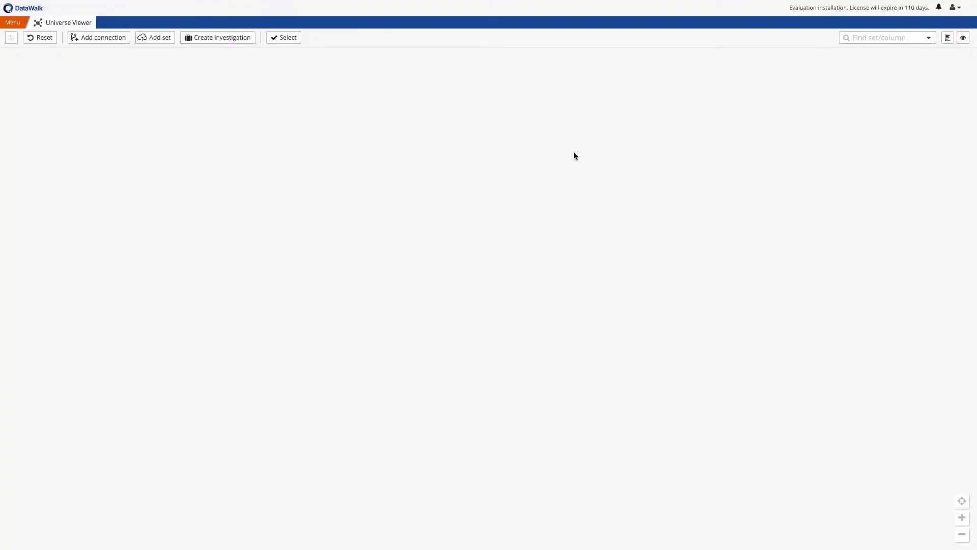
key("ctrl+Right")
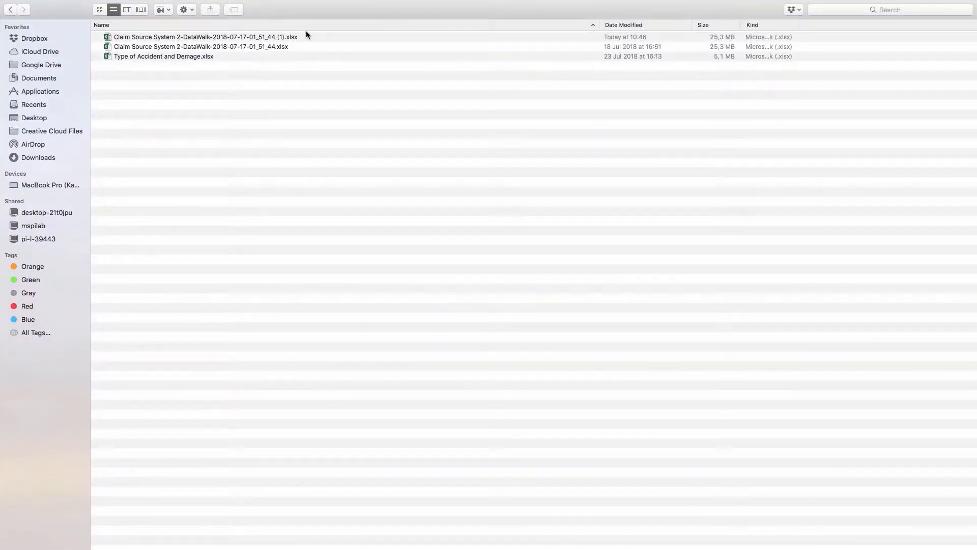
left_click_drag(190, 37, 298, 200)
key("ctrl+Left")
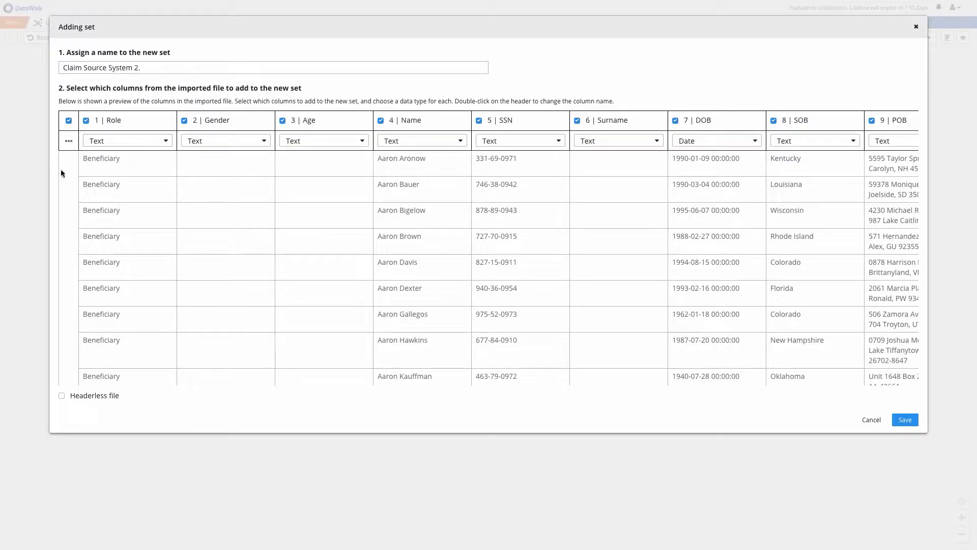
Review the data type options for the Role and DOB columns, keep Text and Date, and save the new set
left_click(165, 143)
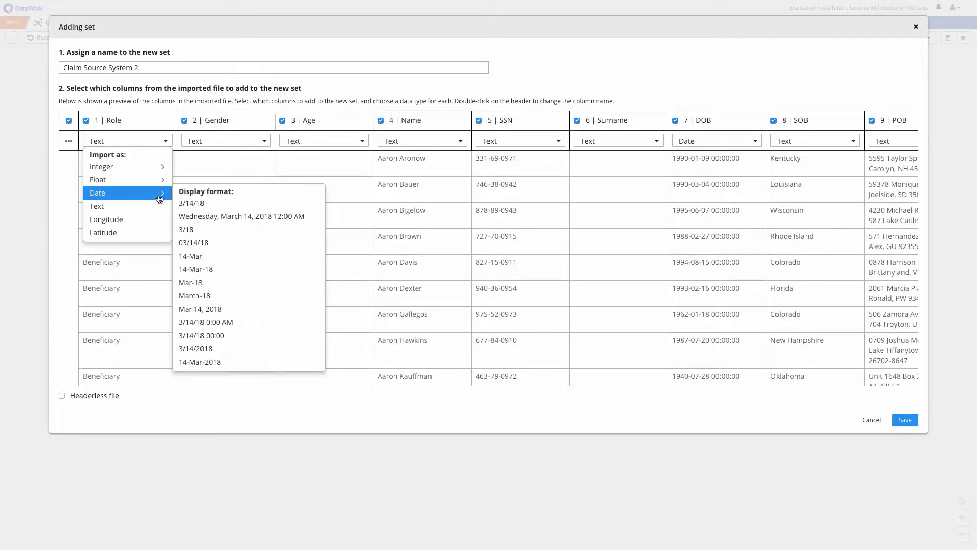
left_click(219, 167)
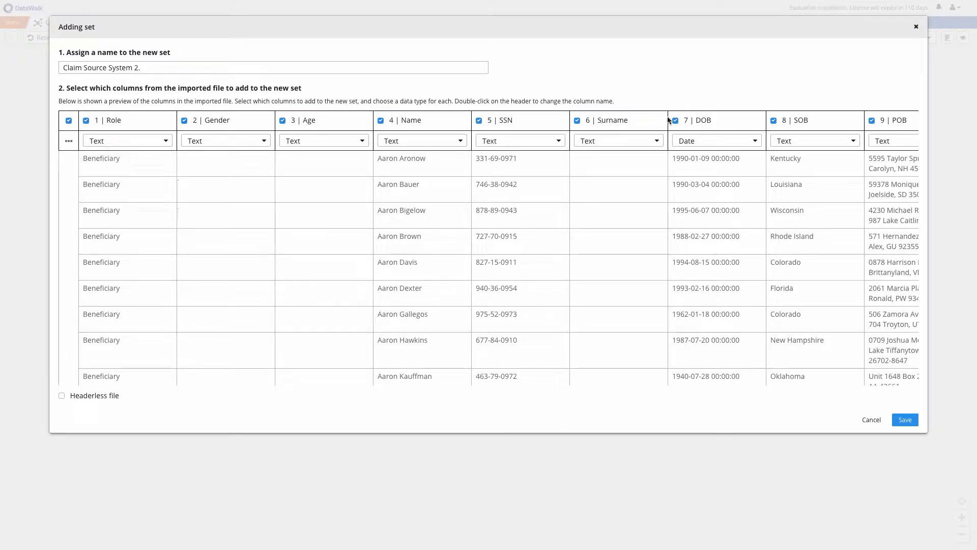
left_click(755, 140)
mouse_move(741, 183)
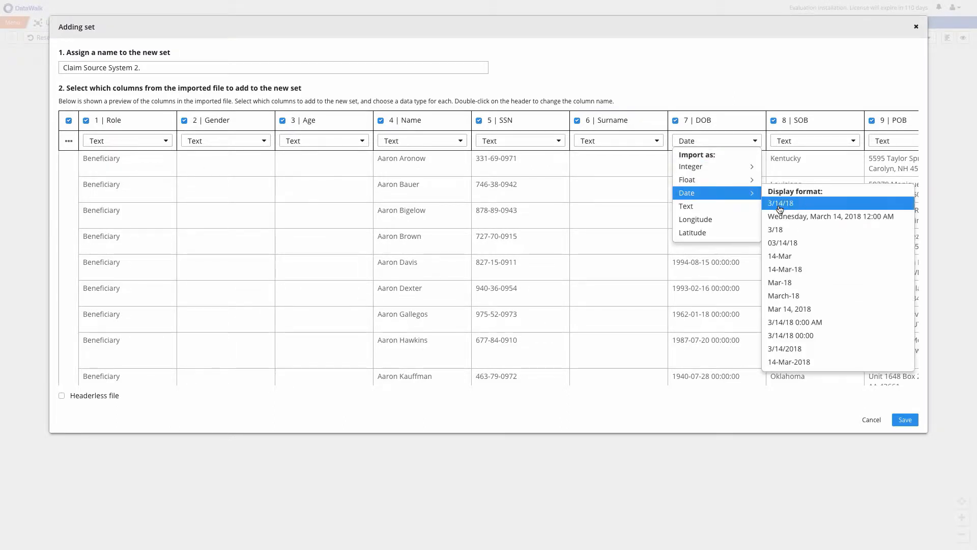
left_click(904, 382)
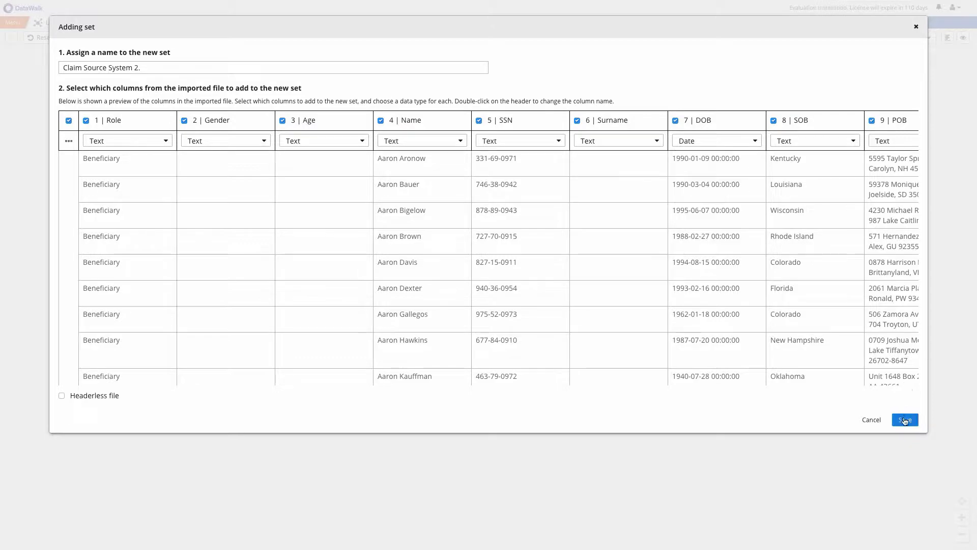
left_click(905, 420)
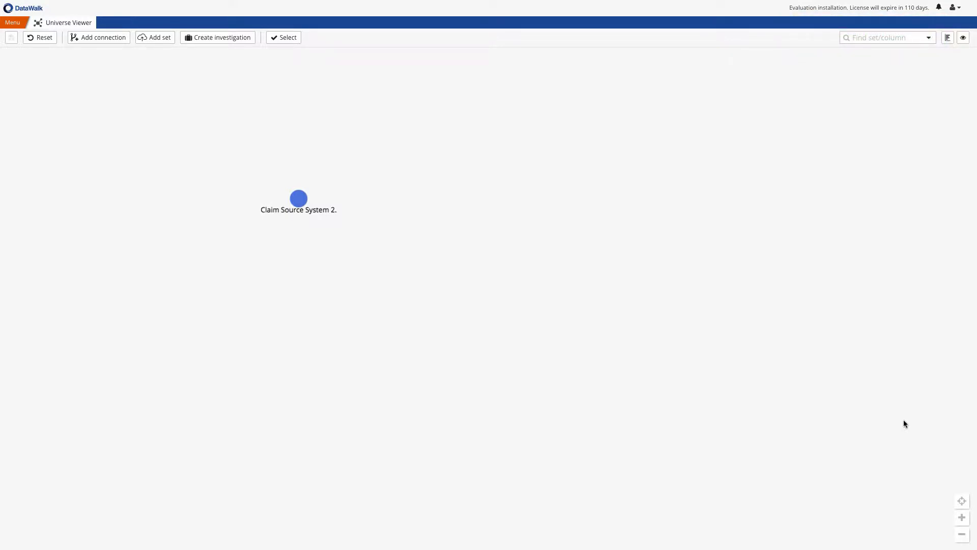
Start an extract of unique values from the Claim Source System 2 set, using Role as the first column
left_click(298, 200)
right_click(299, 202)
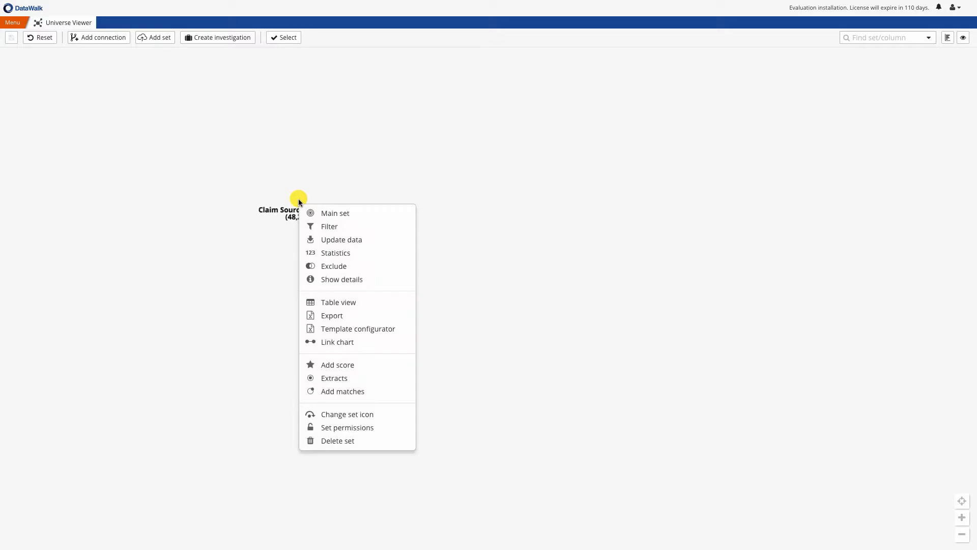
left_click(341, 381)
left_click(486, 138)
key("r")
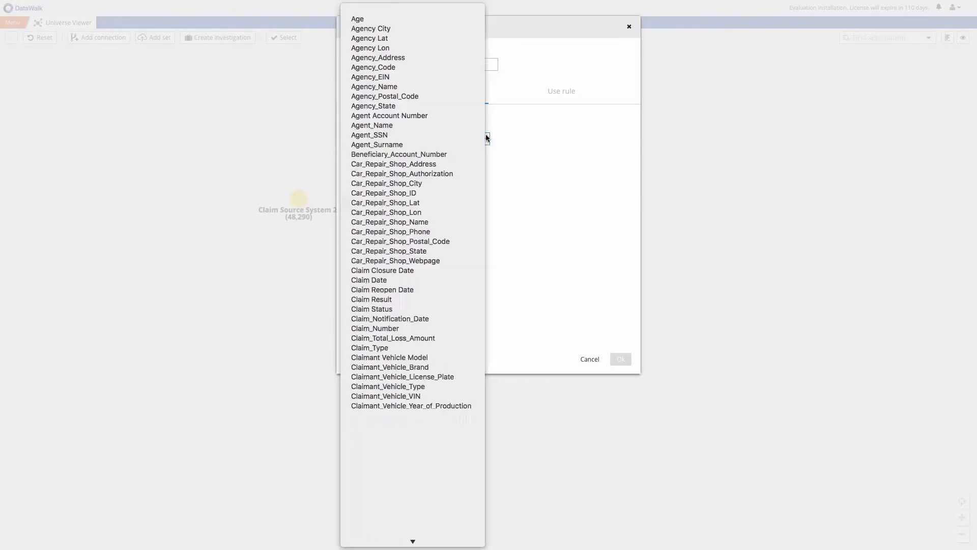
key("Return")
Add SSN and EIN as the second and third columns of the extract
left_click(369, 358)
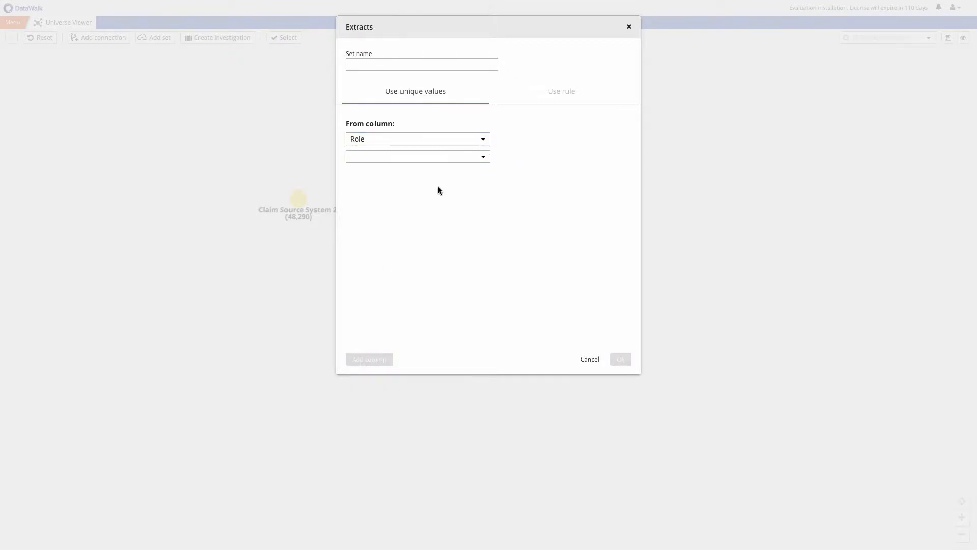
left_click(445, 155)
key("s")
scroll(375, 405, "down", 1)
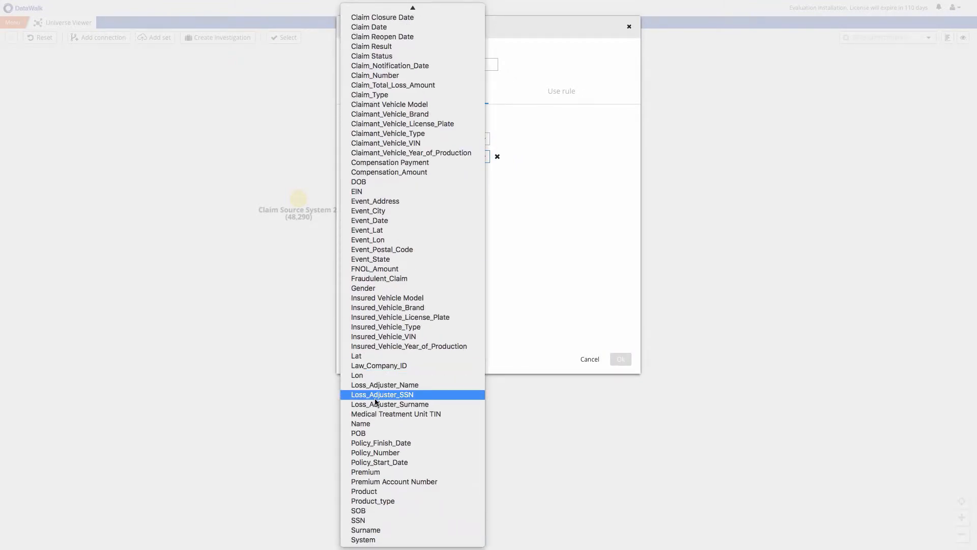
left_click(360, 520)
left_click(371, 360)
left_click(370, 174)
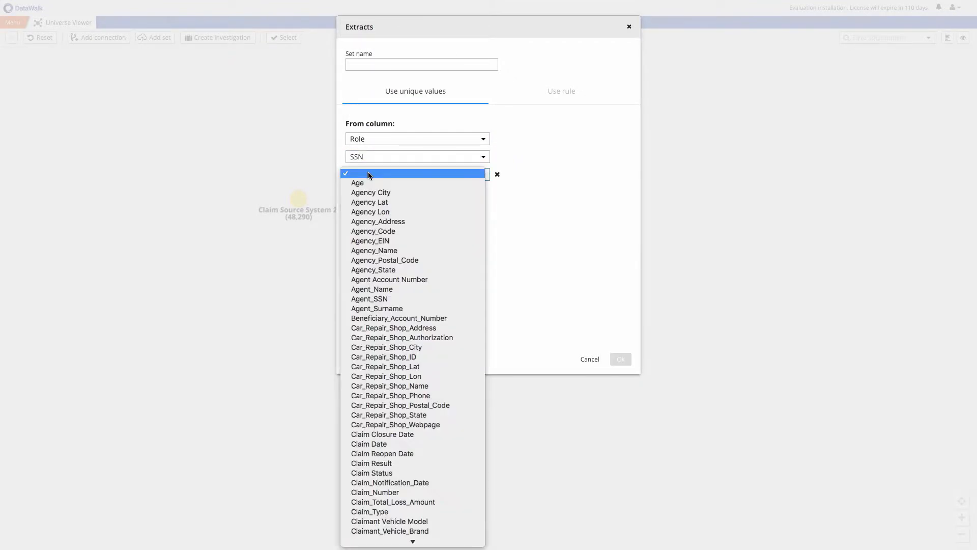
key("e")
key("Return")
Name the extracted set ENTITIES, create it and place it directly below Claim Source System 2
left_click(396, 65)
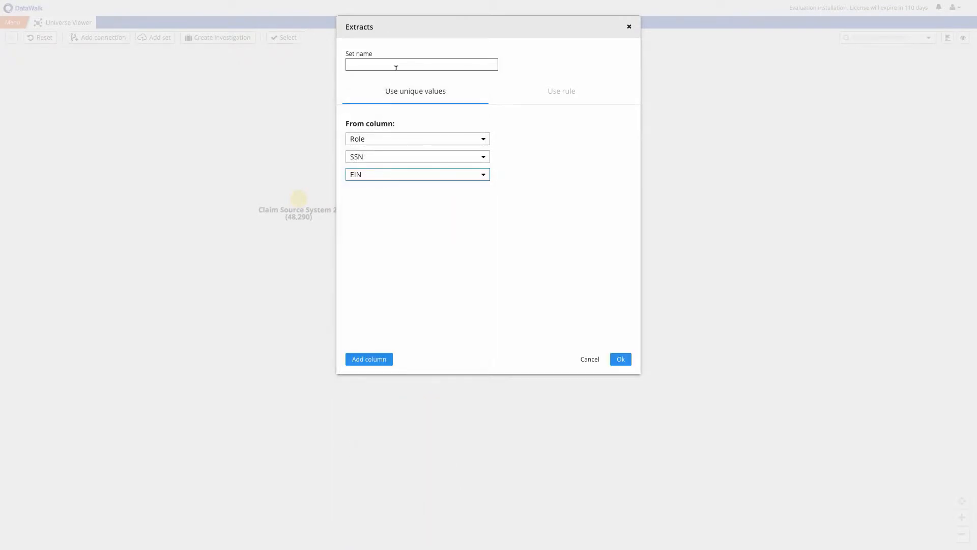
type("ENTITIES")
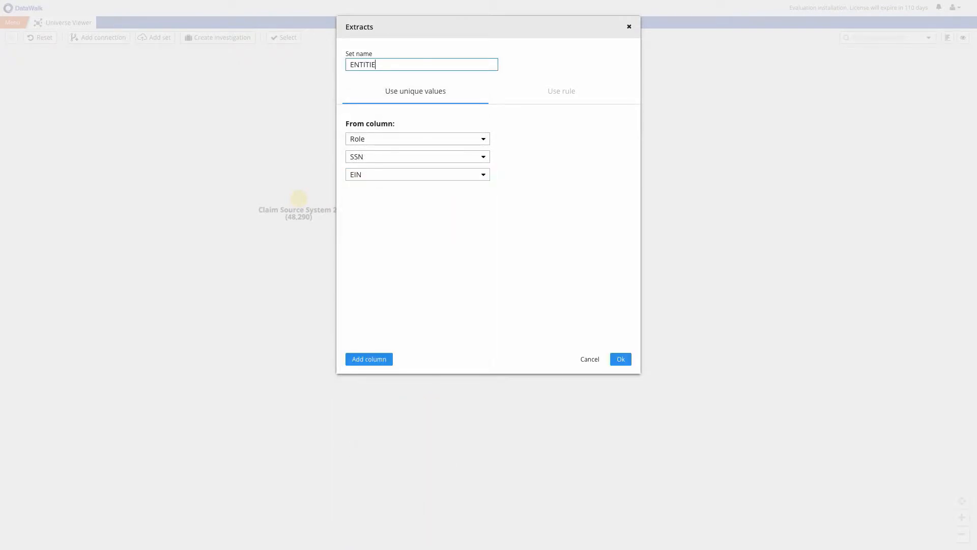
left_click(618, 360)
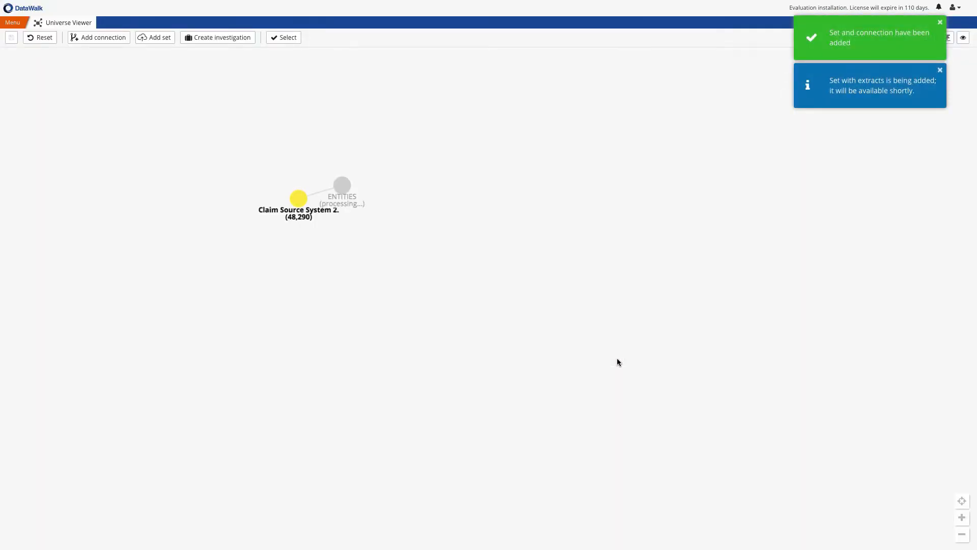
left_click_drag(342, 187, 296, 291)
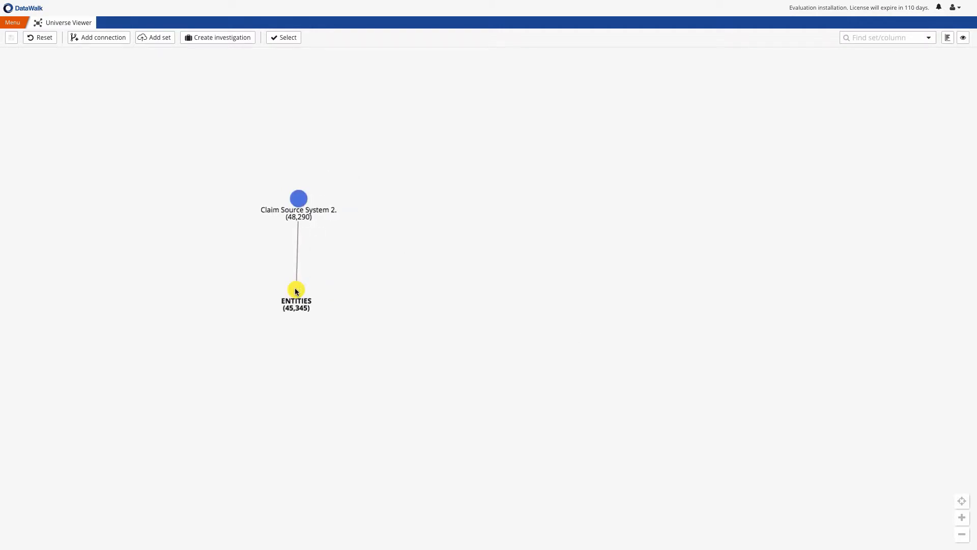
Select the Claim Source System 1 and Claim Source System 2 sets and open the Combine sets dialog for them
left_click_drag(223, 277, 579, 300)
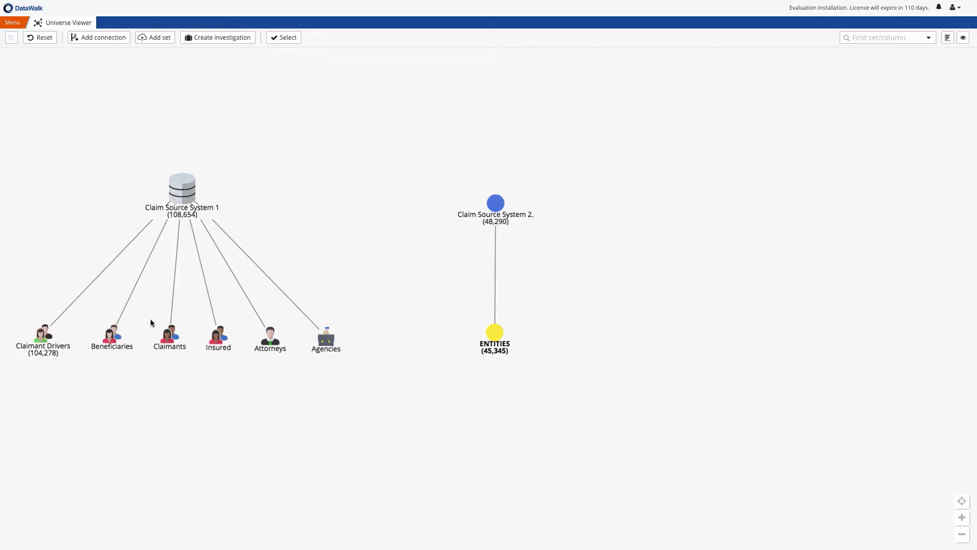
left_click(288, 244)
left_click_drag(288, 246, 401, 259)
left_click(285, 39)
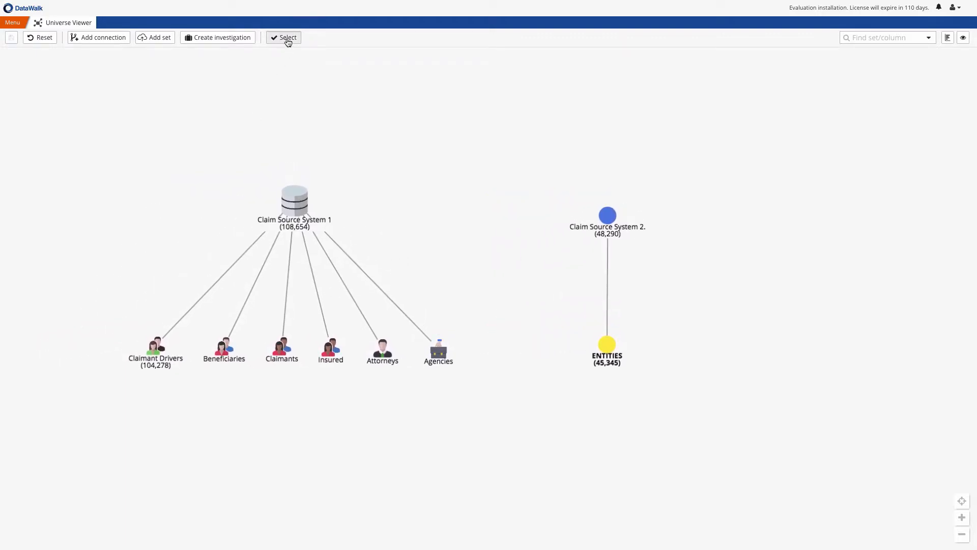
left_click(299, 197)
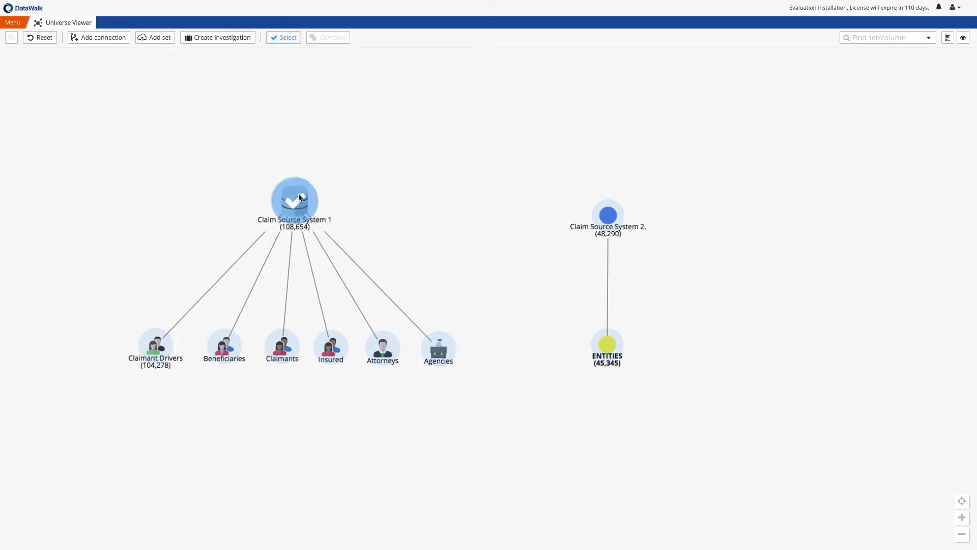
left_click(608, 212)
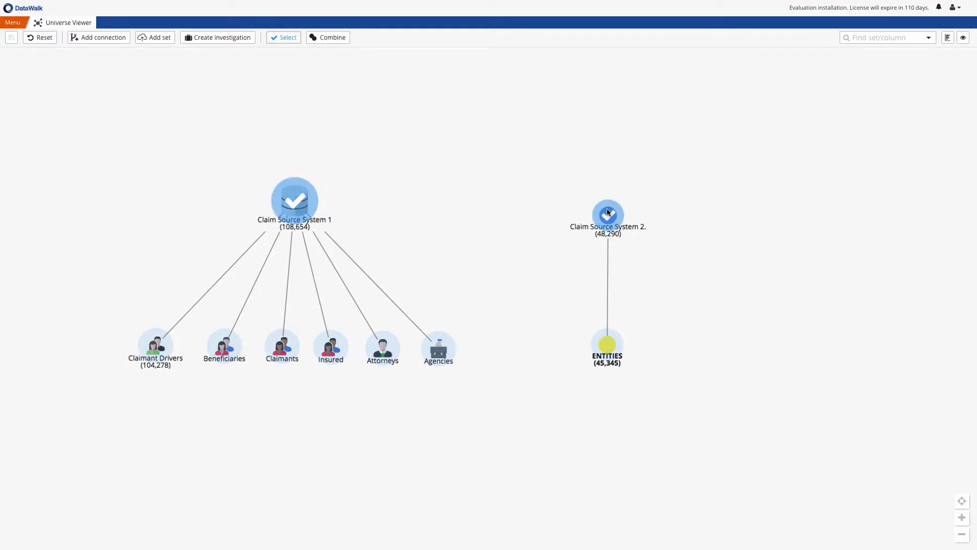
left_click(339, 39)
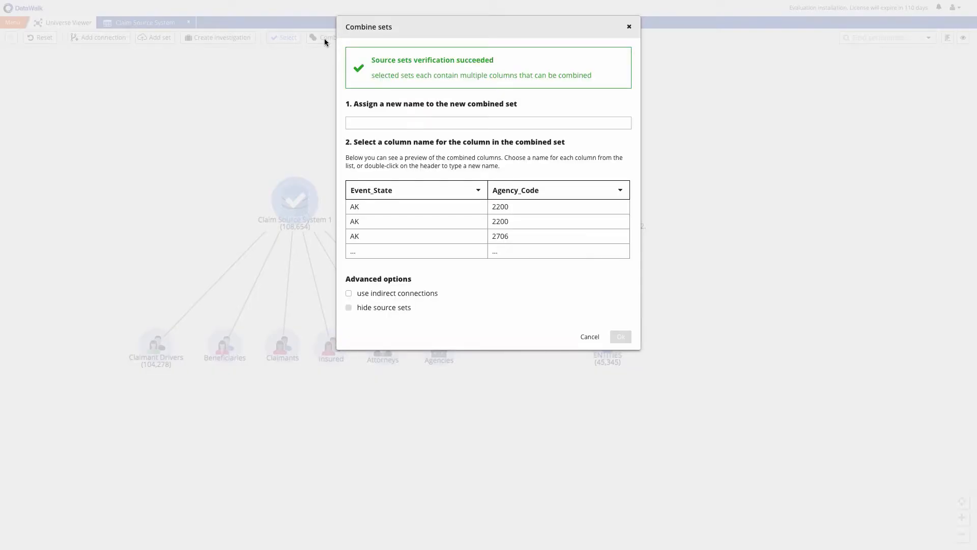
Create the combined set as CLAIMS, with indirect connections used and the source sets hidden
type("CLAIMS")
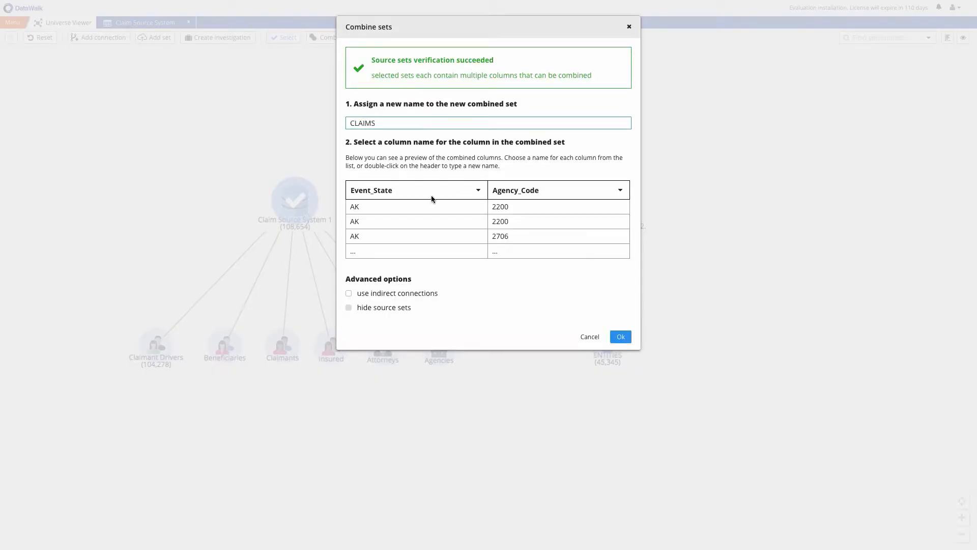
left_click(349, 293)
left_click(349, 307)
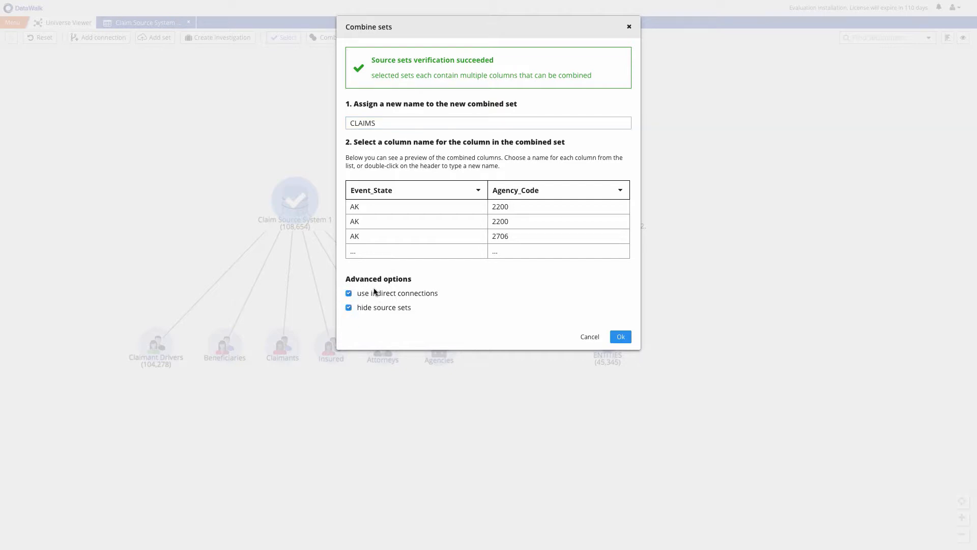
left_click(621, 337)
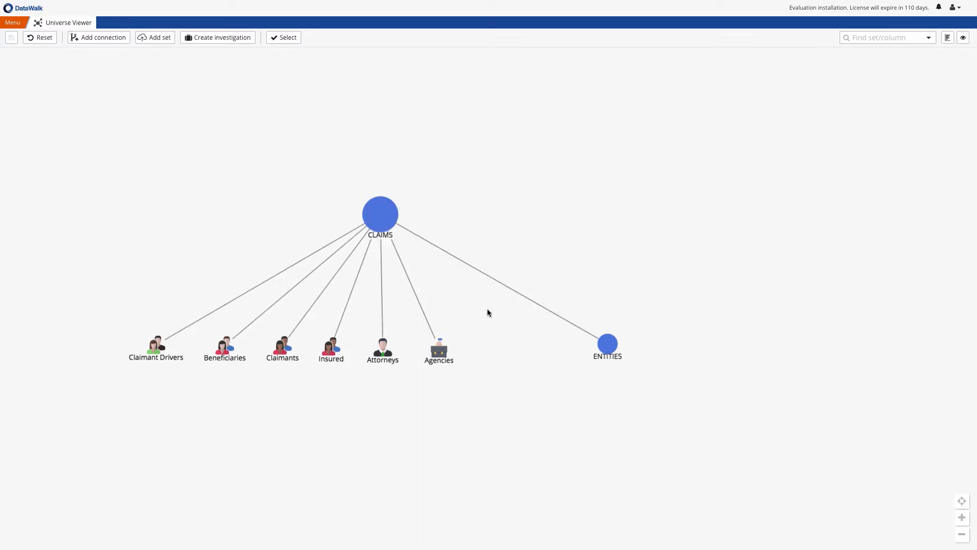
Select Claimant Drivers, Beneficiaries, Claimants, Insured, Attorneys, Agencies and ENTITIES, and open the Combine sets dialog for them
left_click(289, 37)
left_click(147, 345)
left_click(225, 345)
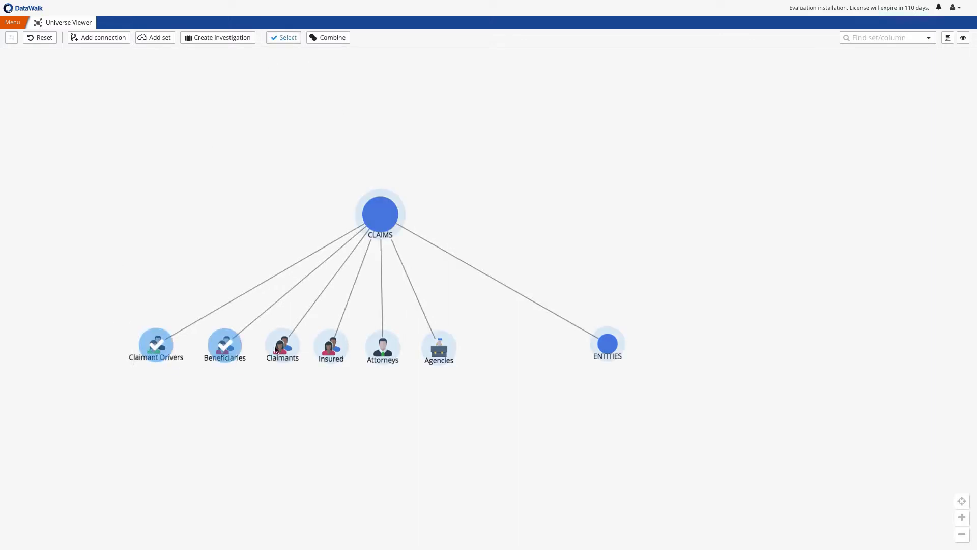
left_click(275, 349)
left_click(331, 347)
left_click(382, 348)
left_click(439, 348)
left_click(608, 344)
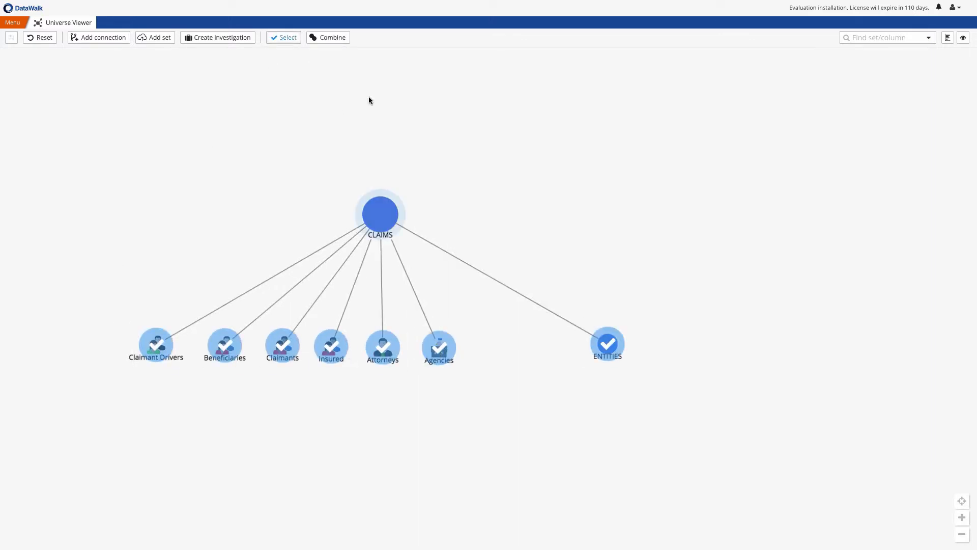
left_click(339, 36)
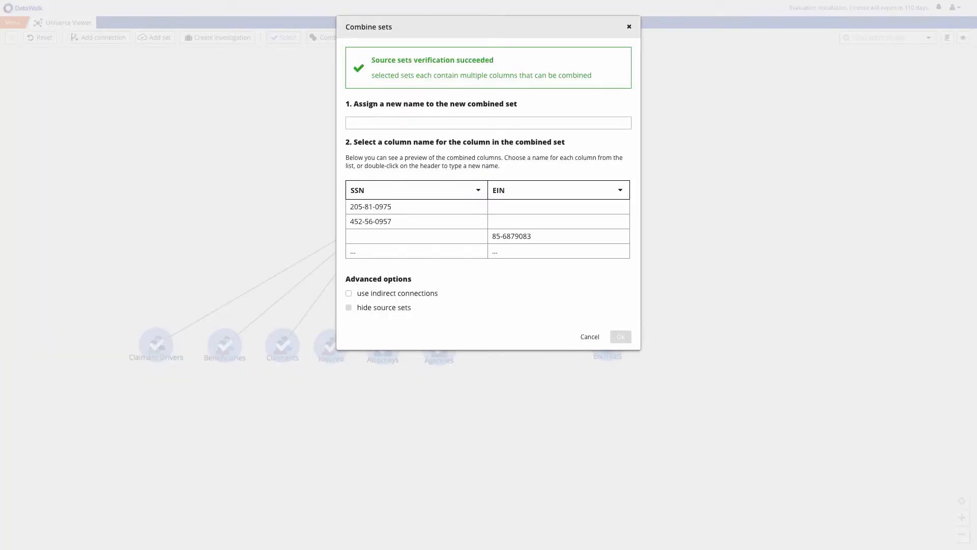
Create the combined entity set as "ENTITIES.", with indirect connections used and the source sets hidden
type("ENTITIES.")
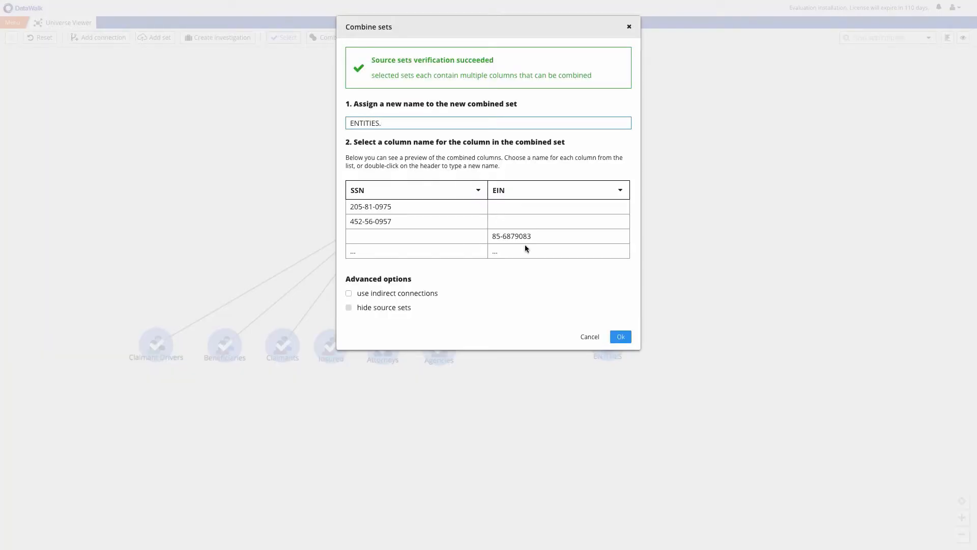
left_click(349, 293)
left_click(348, 307)
left_click(621, 337)
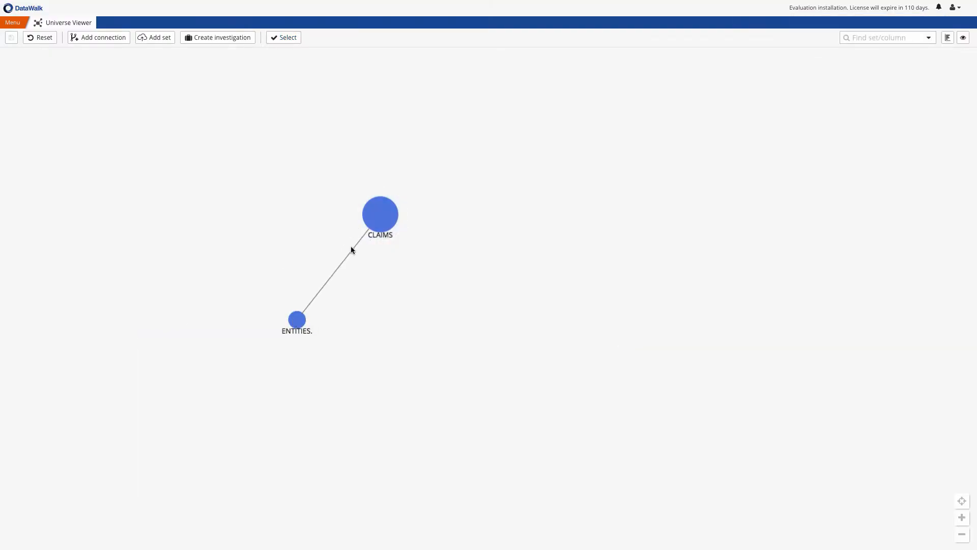
Show the object counts of the CLAIMS and "ENTITIES." sets, and change the CLAIMS set's icon to Claim from the Documents category
left_click(387, 213)
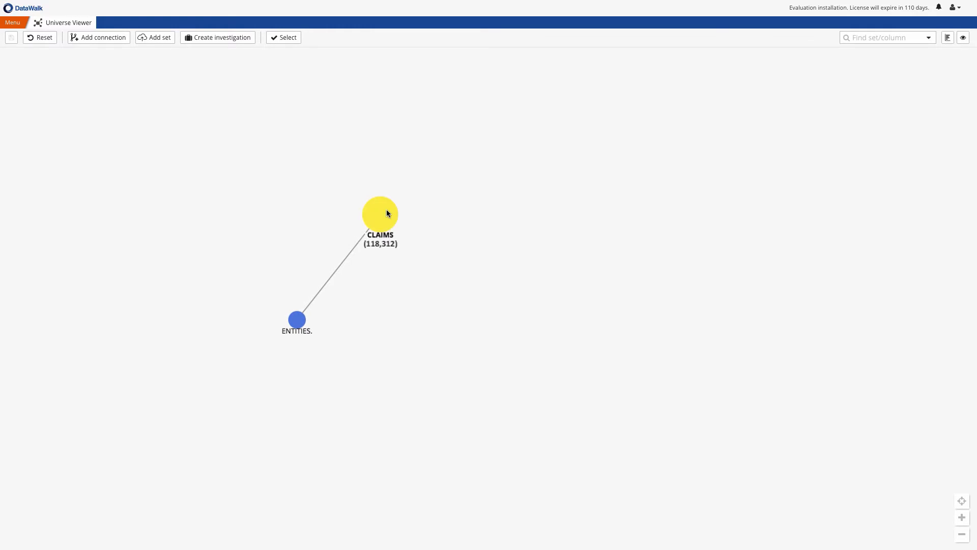
left_click(296, 320)
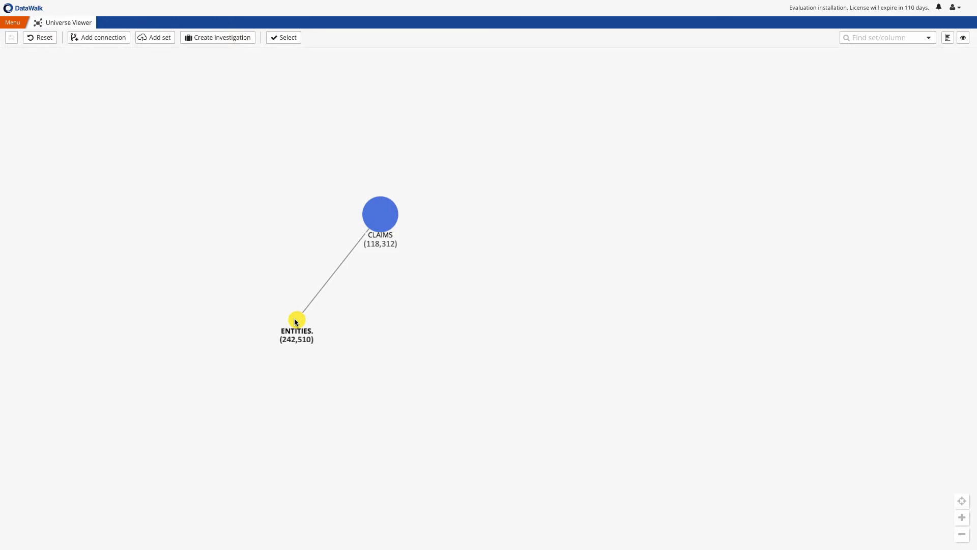
right_click(389, 206)
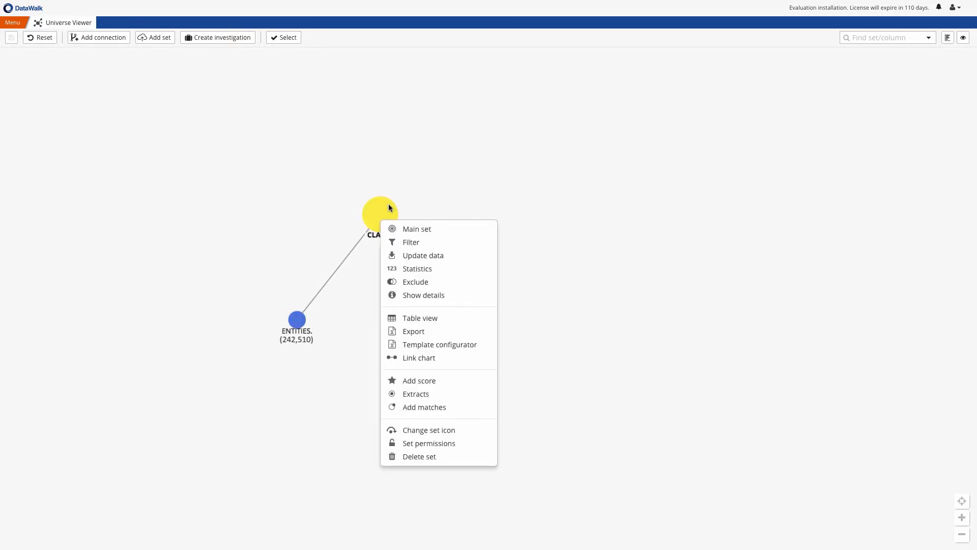
left_click(423, 431)
left_click(600, 54)
type("CLA")
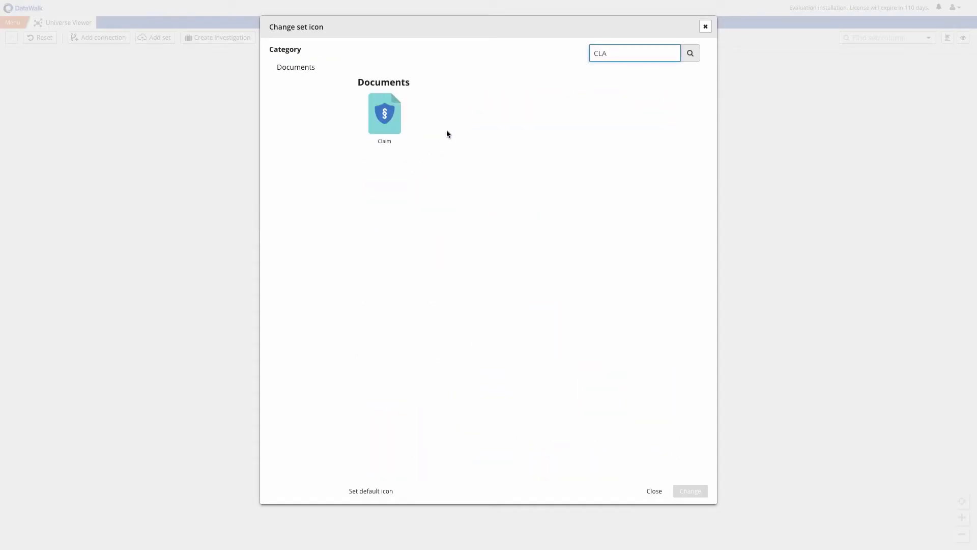
left_click(384, 114)
left_click(690, 490)
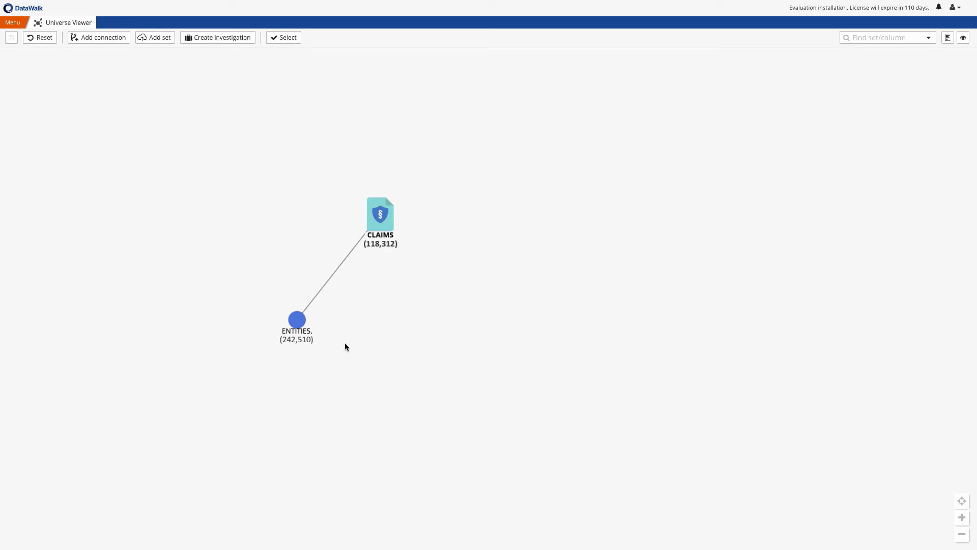
Change the icon of the "ENTITIES." set to the Group of three men from the People category
right_click(298, 320)
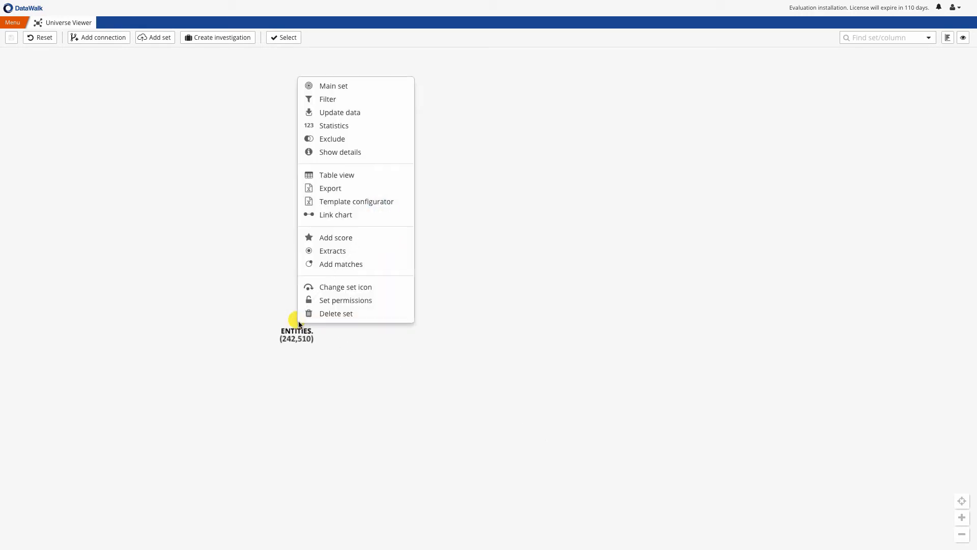
left_click(328, 288)
left_click(305, 218)
left_click(598, 305)
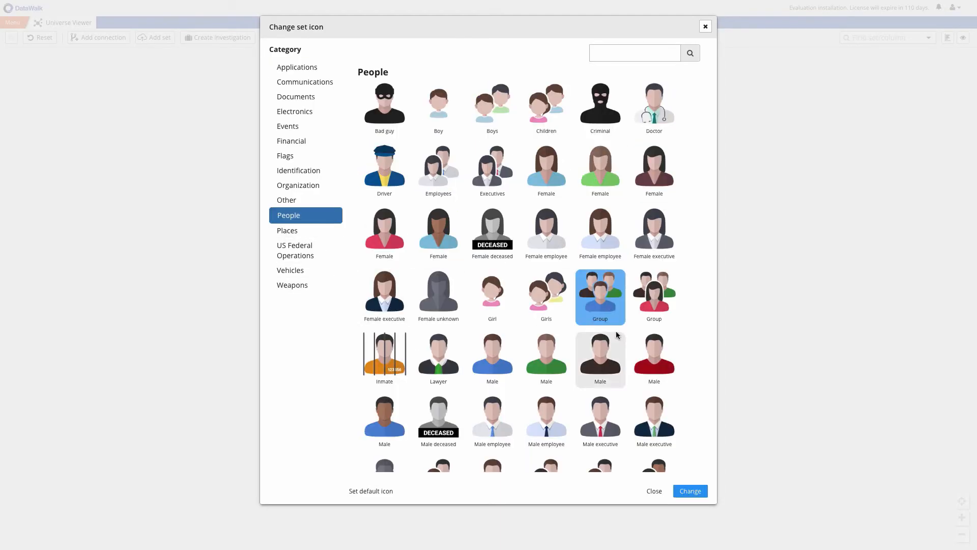
left_click(689, 492)
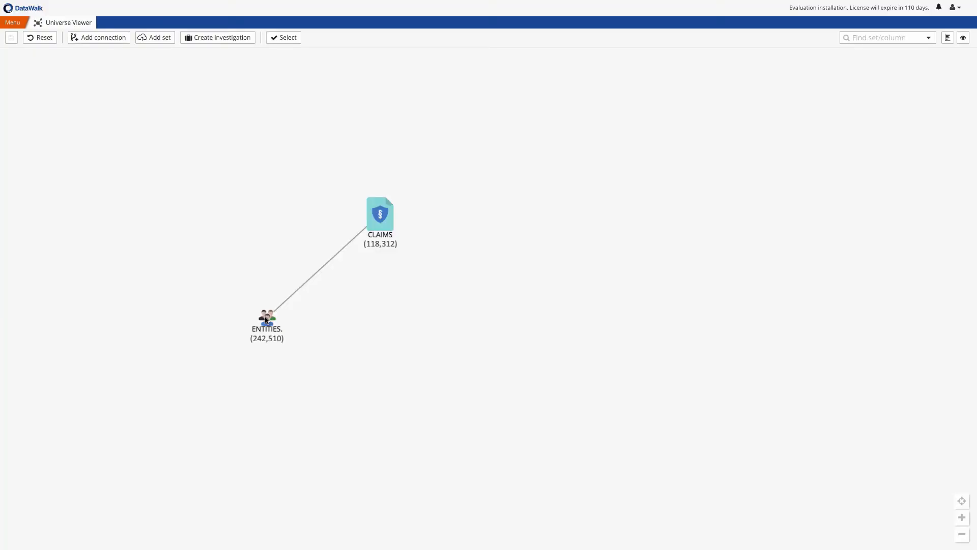
Import BROKERS.xlsx from Finder into the Universe Viewer as a new BROKERS set and show its object count
key("ctrl+Right")
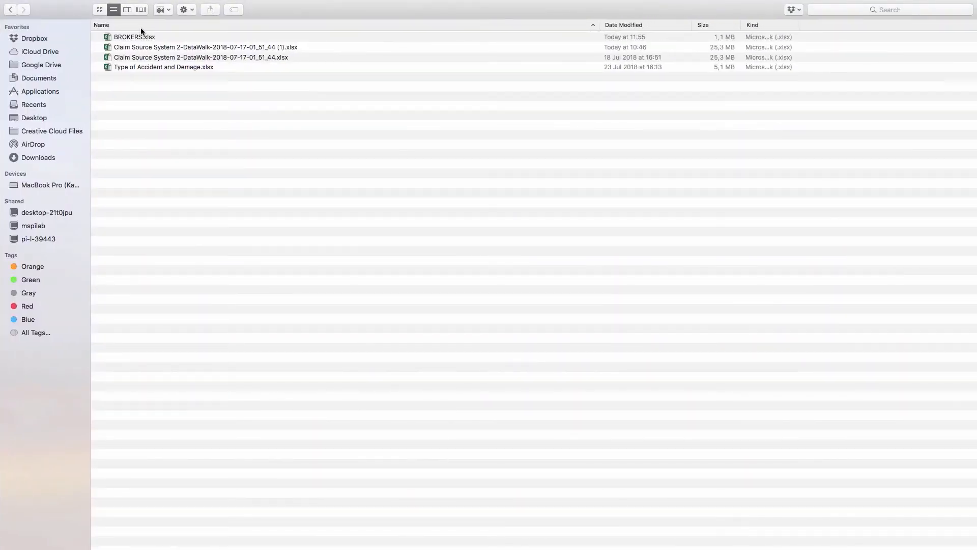
left_click_drag(127, 35, 472, 297)
key("ctrl+Left")
left_click(905, 358)
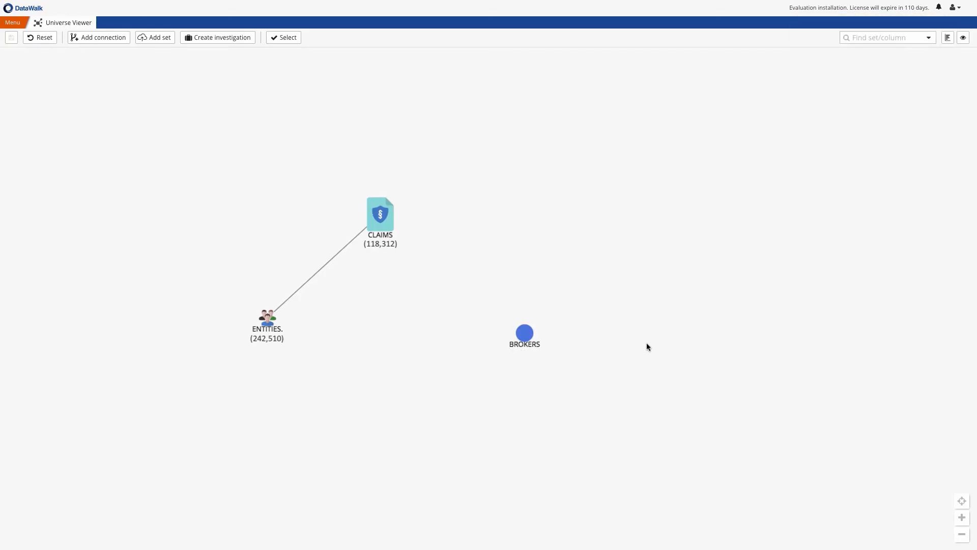
left_click(528, 334)
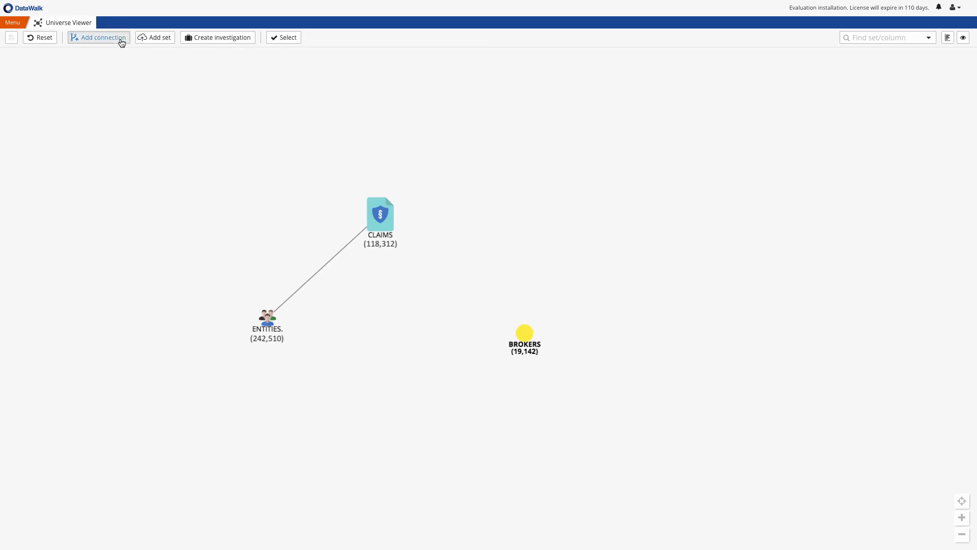
Create a direct connection named "SSN" between BROKERS and CLAIMS, comparing SSN with Agent_SSN as case-insensitive text
left_click(386, 222)
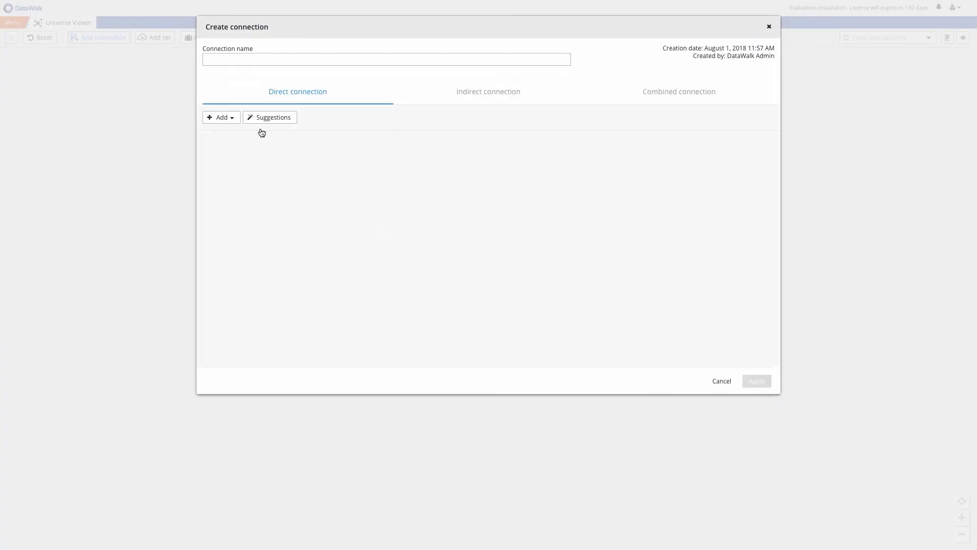
left_click(233, 119)
left_click(235, 146)
left_click(262, 180)
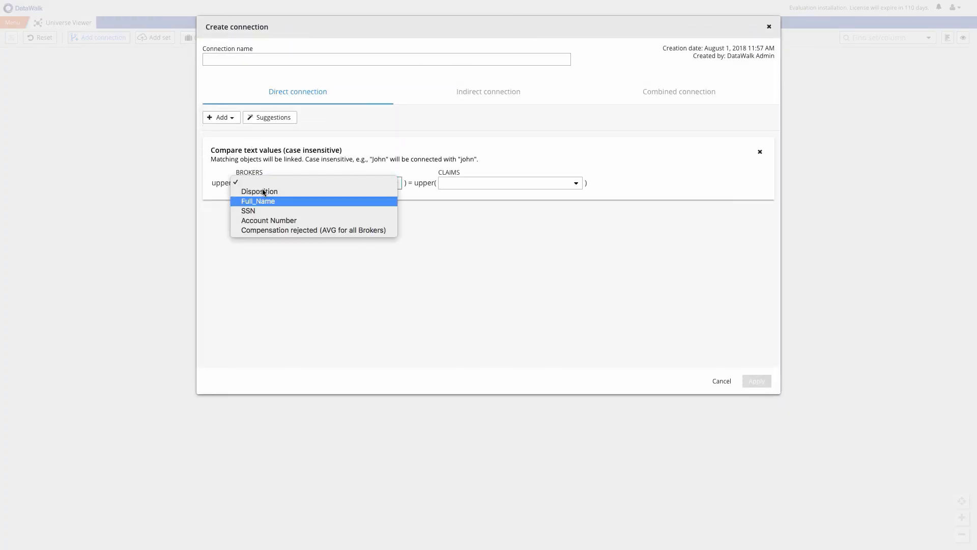
left_click(249, 209)
left_click(453, 183)
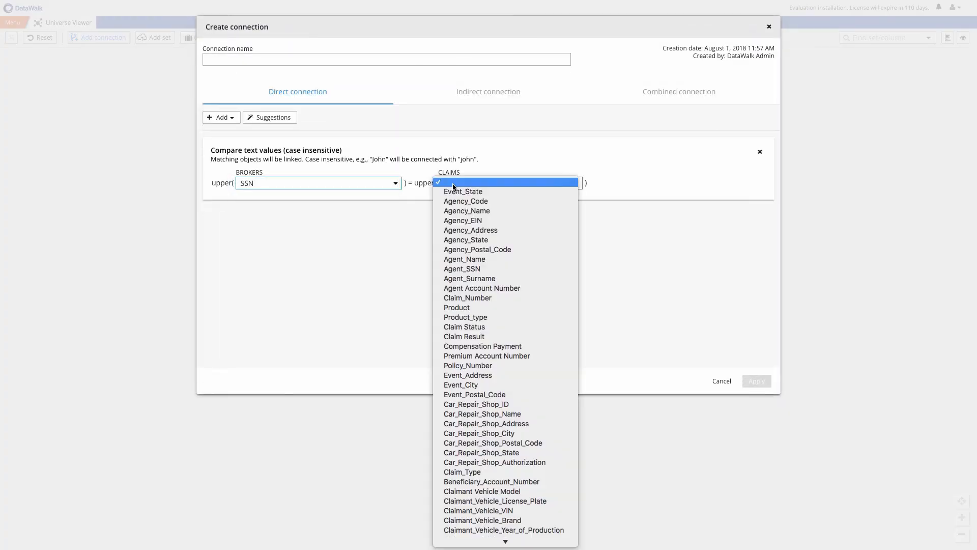
left_click(473, 269)
left_click(422, 54)
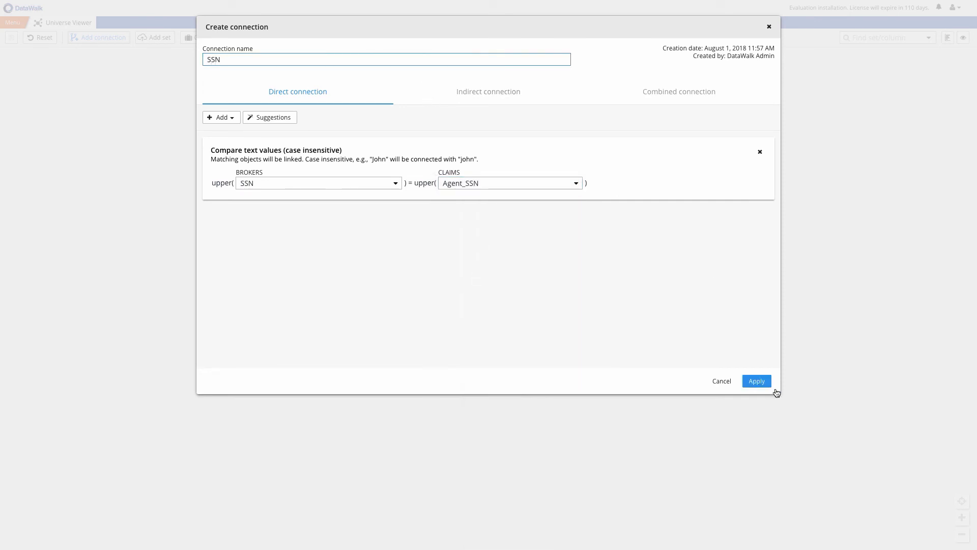
left_click(770, 386)
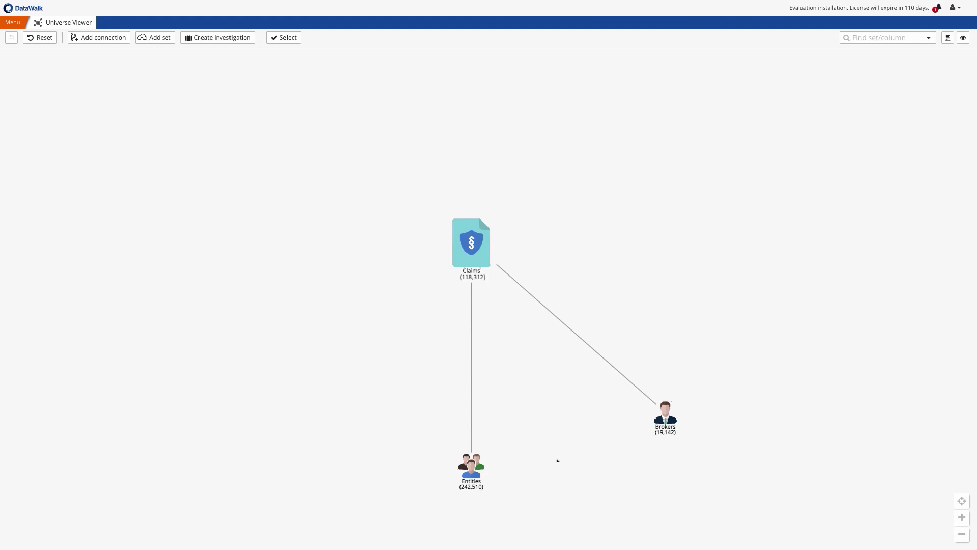